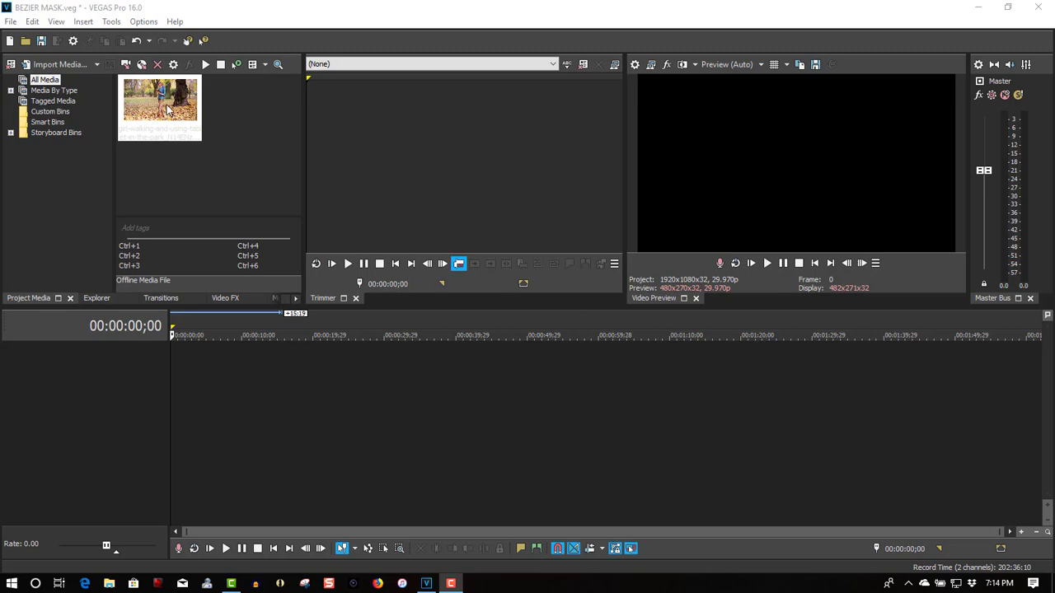
- Place the park clip on the timeline, preview it, then add a muted second copy on track 2
drag(168, 110, 173, 366)
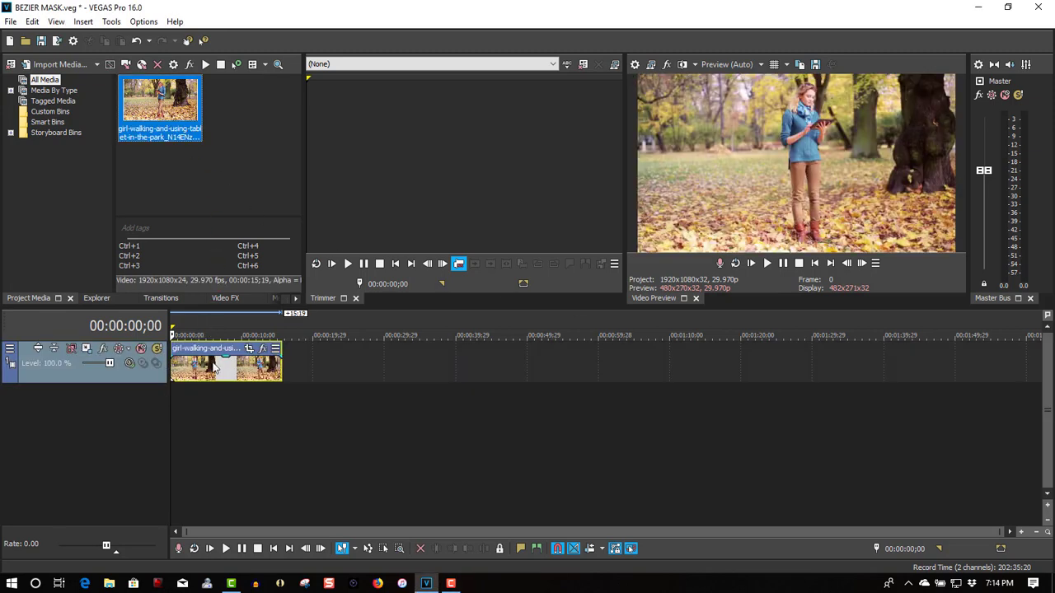
click(766, 264)
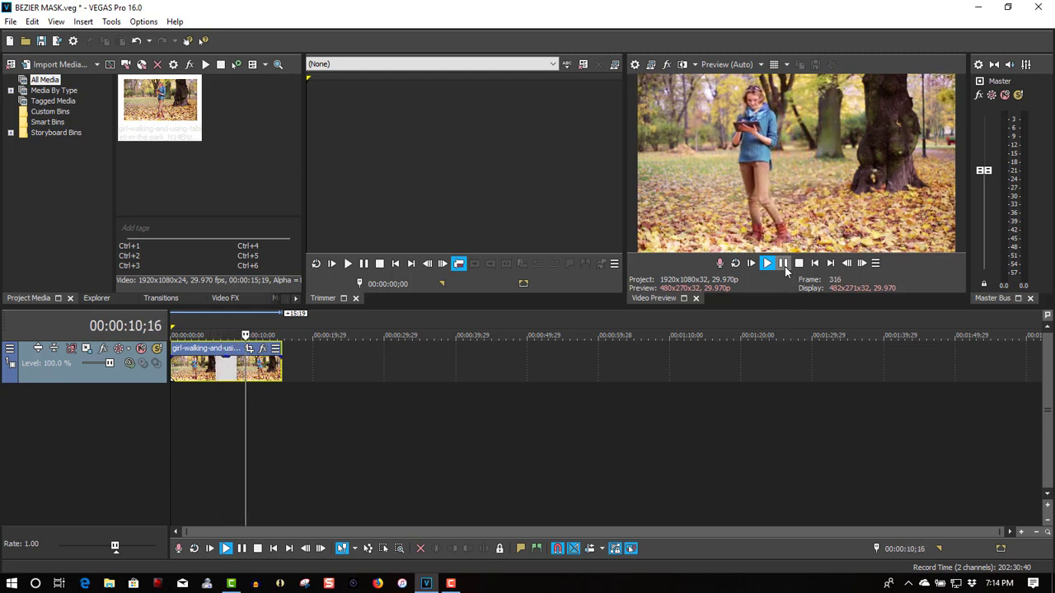
click(783, 265)
click(799, 263)
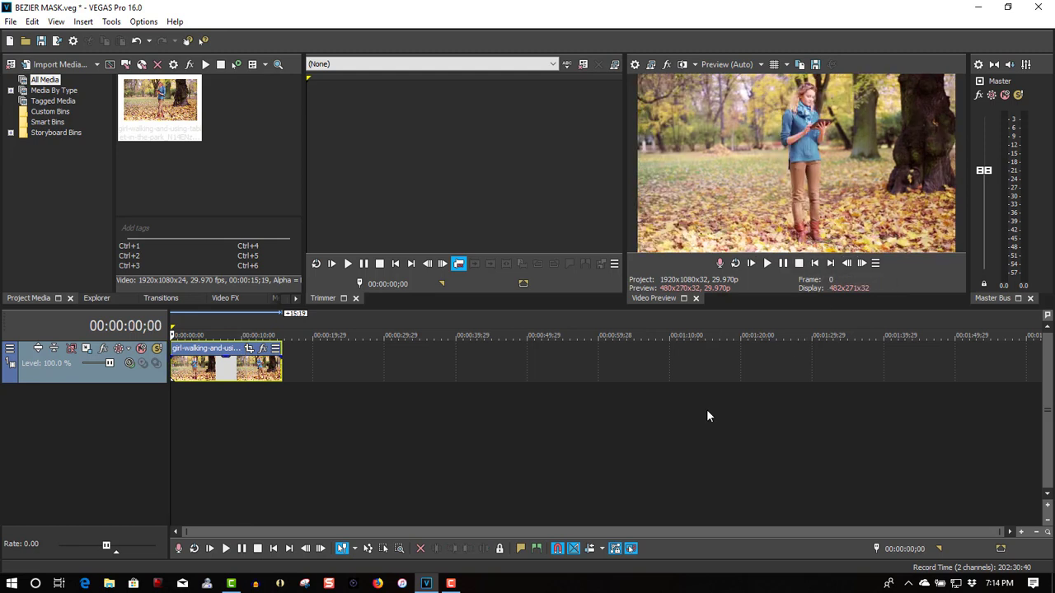
drag(159, 116, 174, 424)
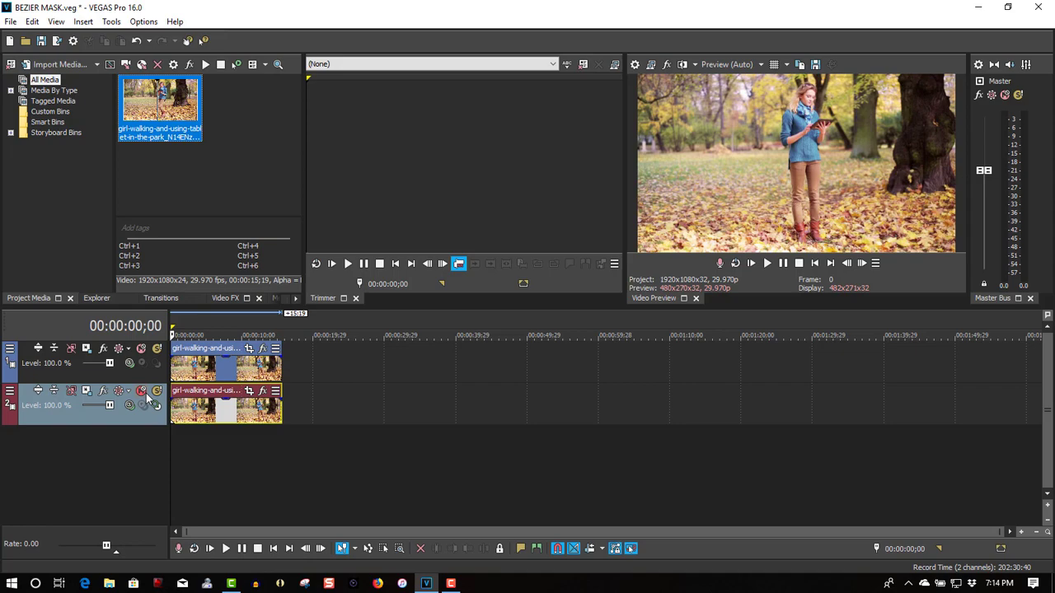
click(142, 392)
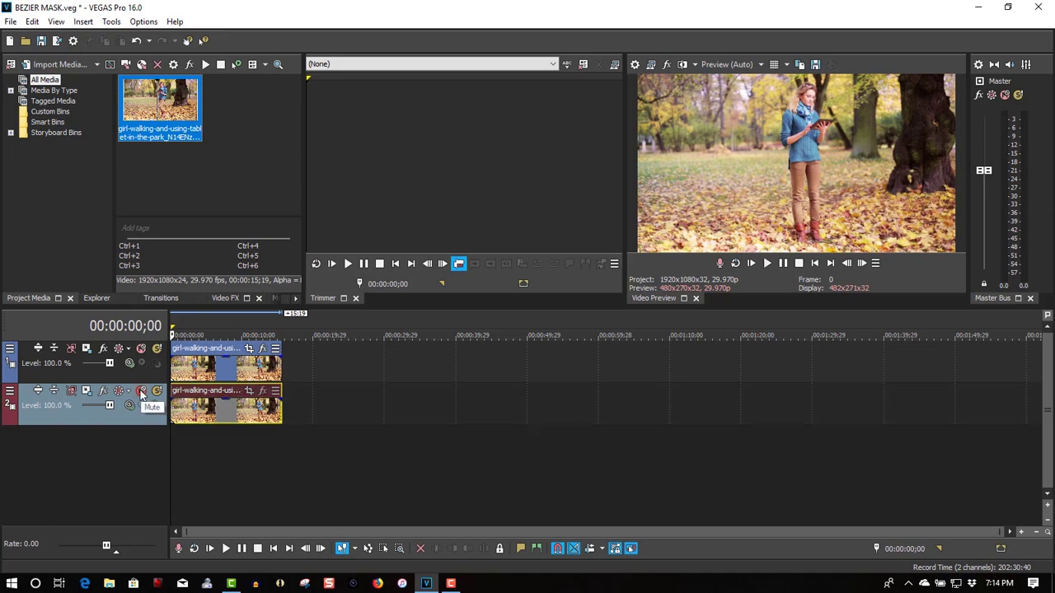
- Apply the Bézier Masking video effect to the top track's park clip
mouse_move(161, 298)
click(214, 299)
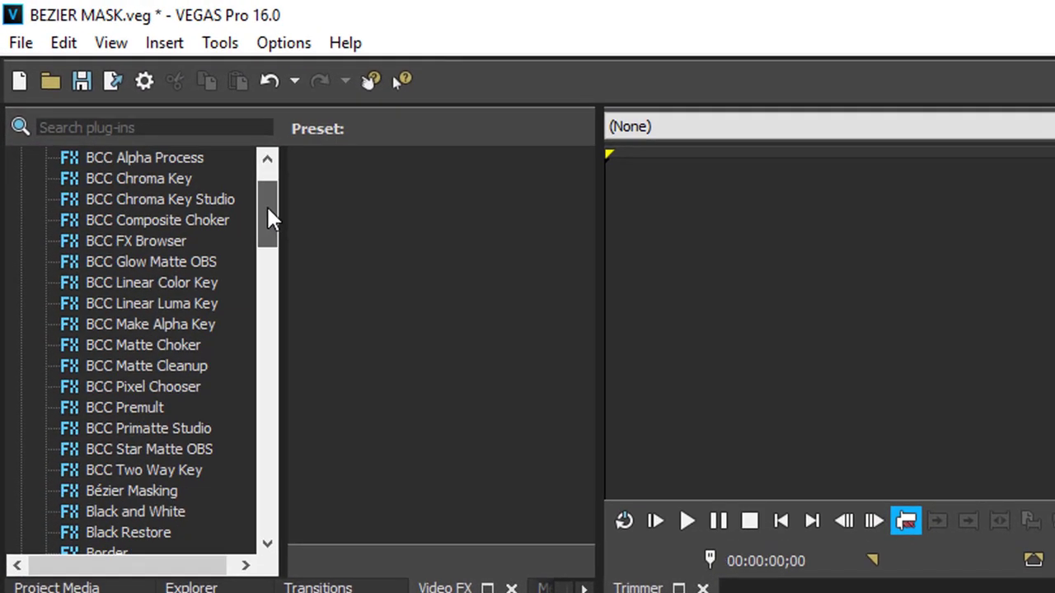
drag(266, 204, 275, 264)
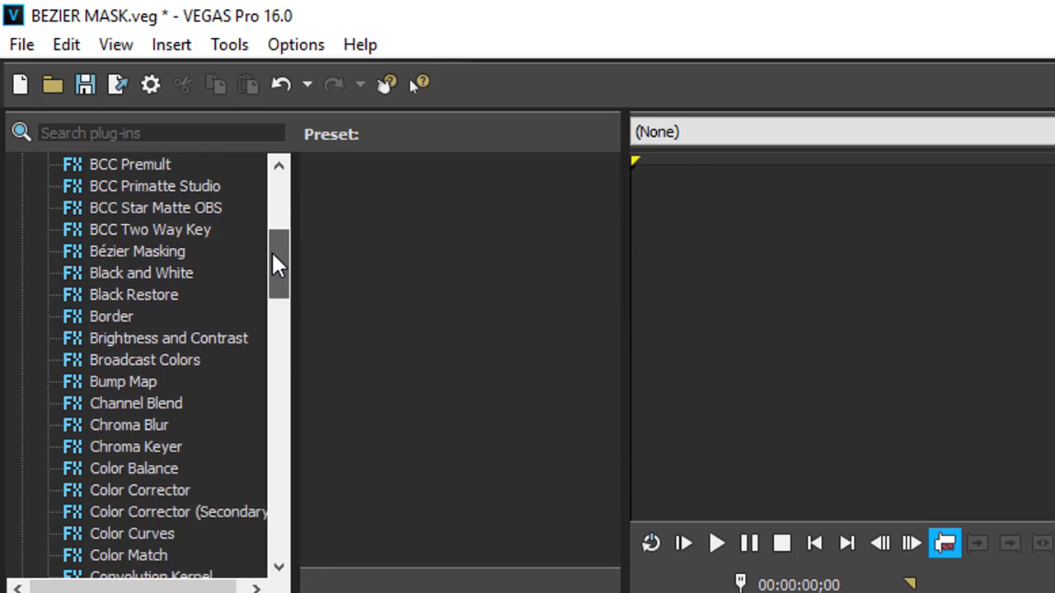
click(146, 249)
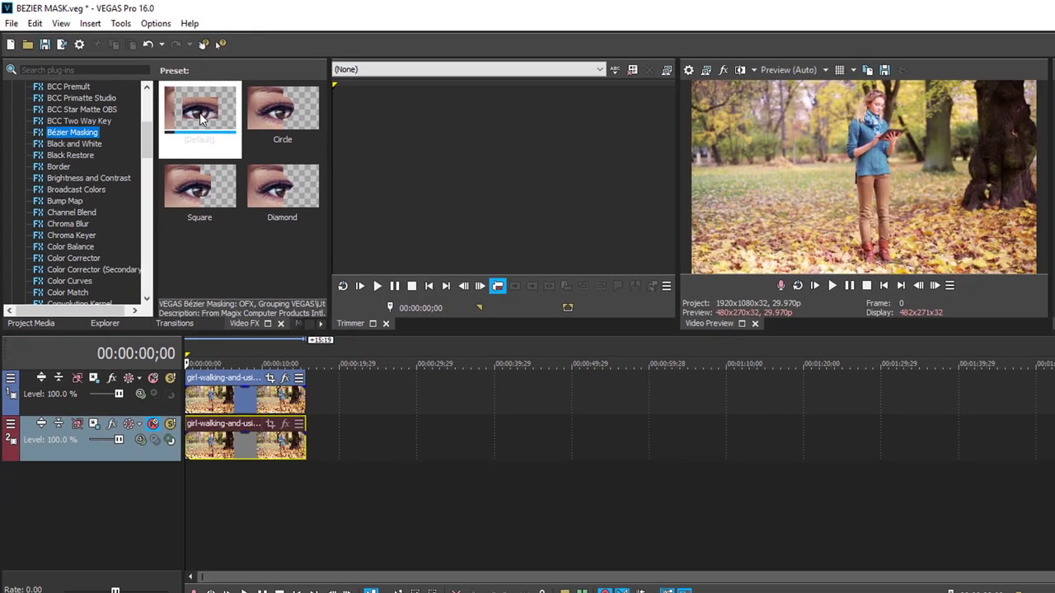
drag(272, 244, 187, 360)
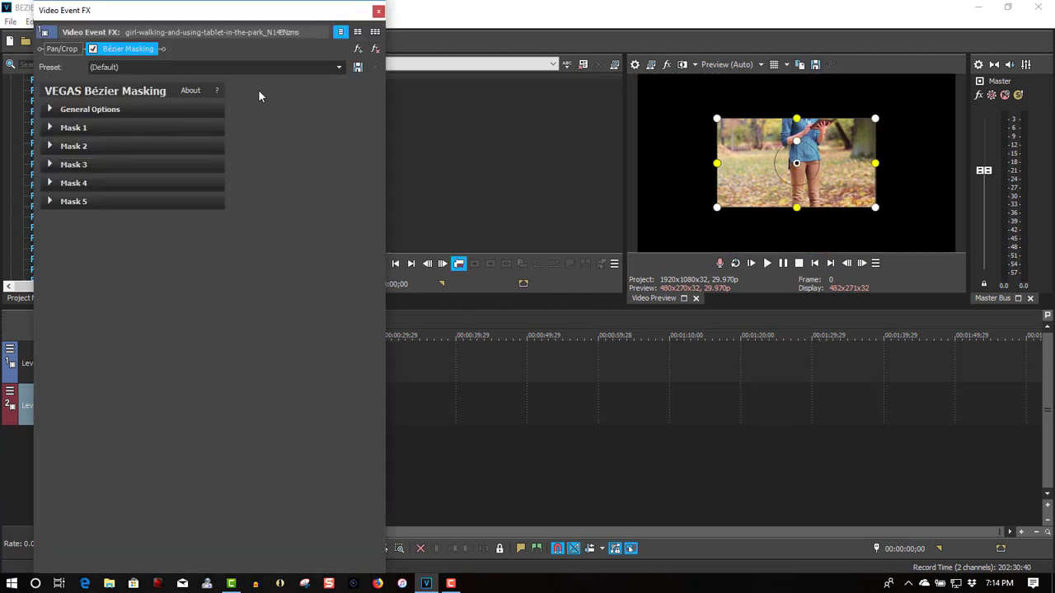
- Use the Circle mask preset and move and shrink it over the woman's face
click(336, 71)
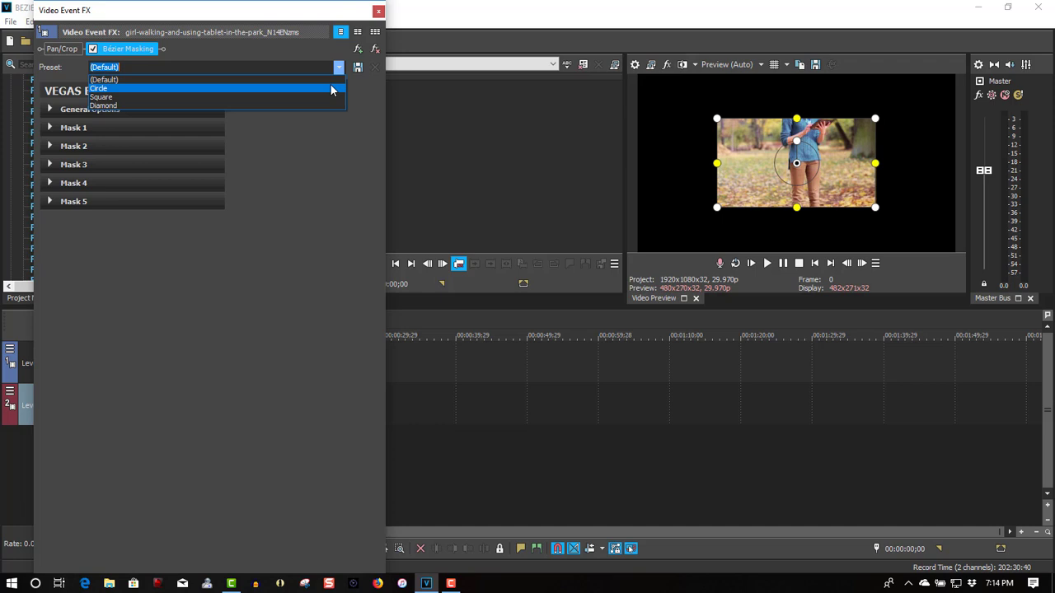
click(330, 89)
mouse_move(749, 204)
mouse_down()
mouse_move(755, 173)
mouse_move(781, 144)
mouse_up()
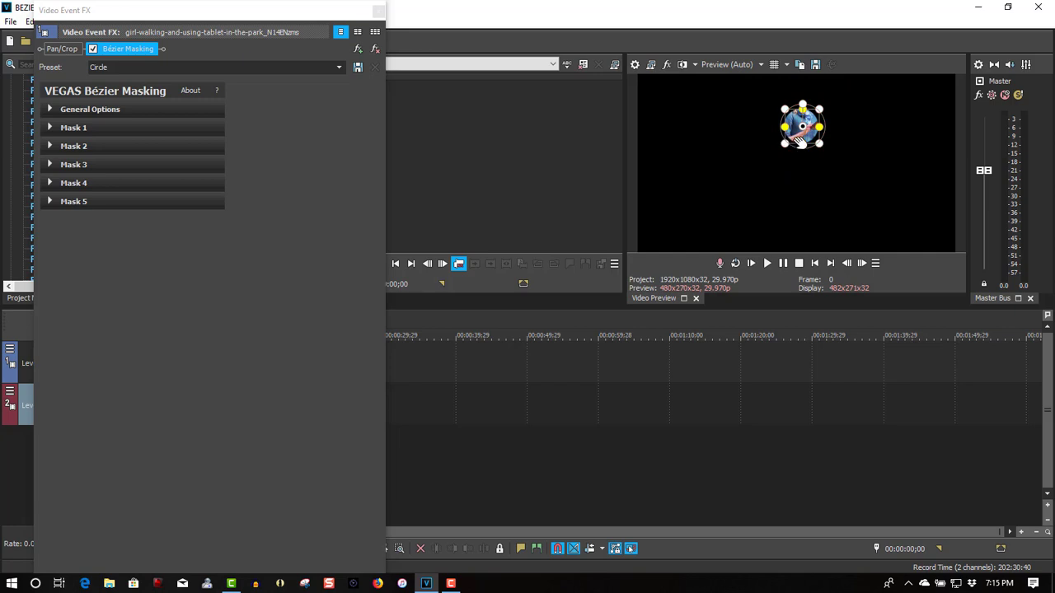
drag(794, 136, 804, 105)
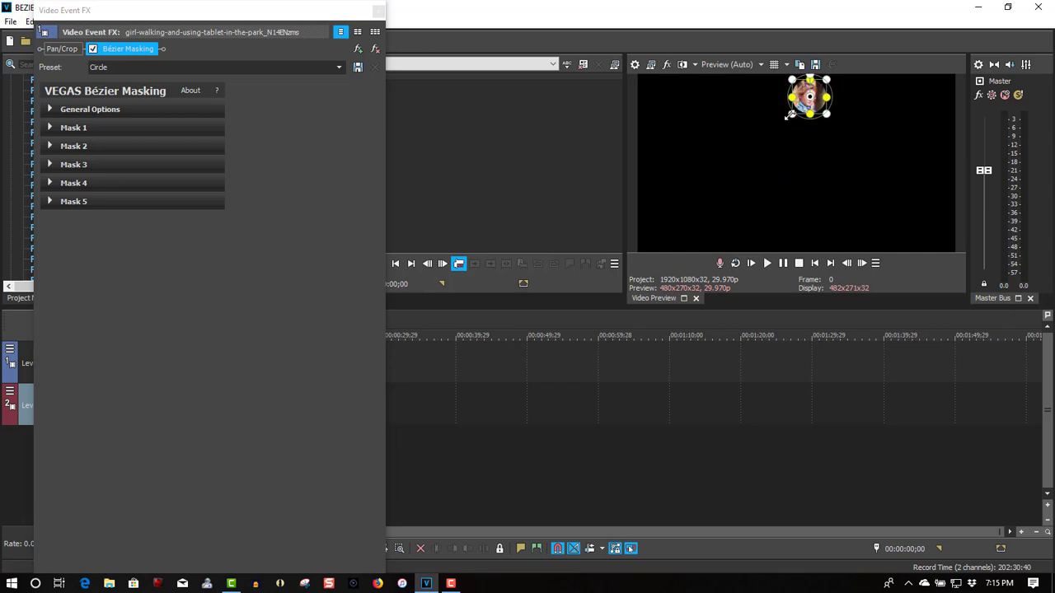
drag(789, 115, 793, 116)
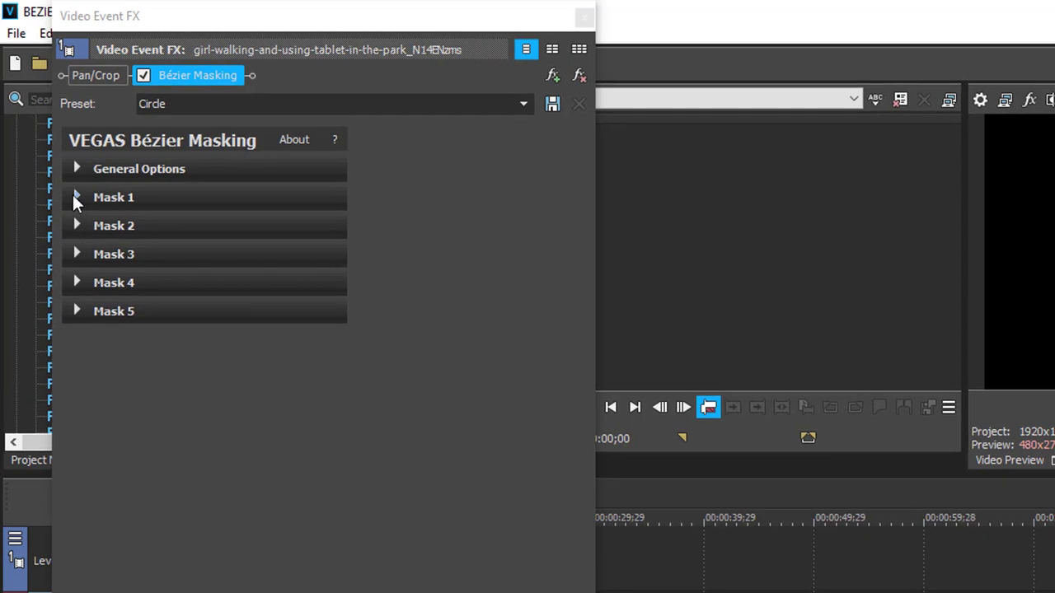
- Raise Mask 1's feather and run motion tracking so the mask follows the face
click(76, 197)
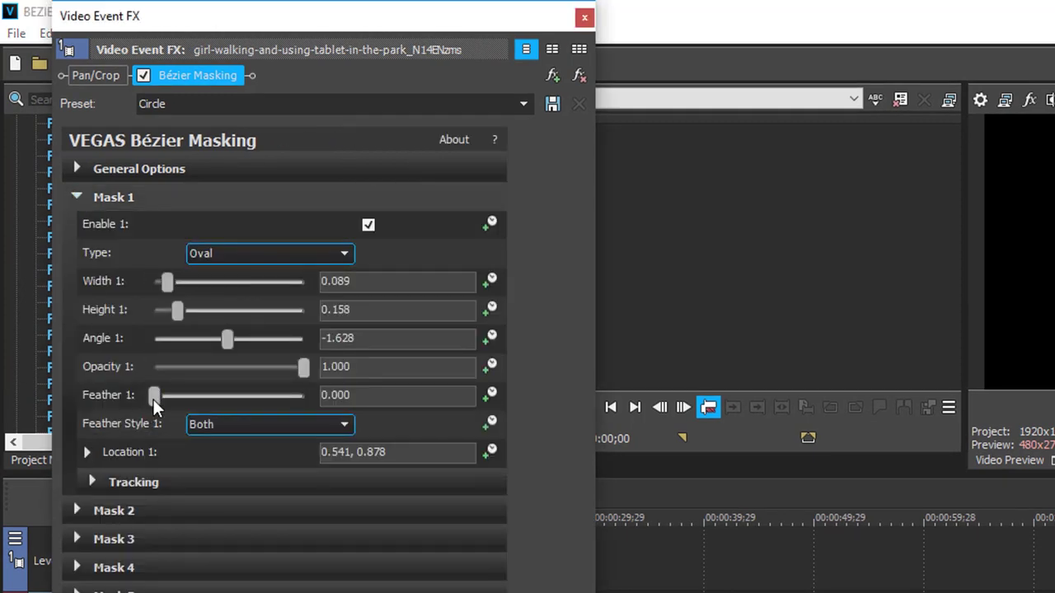
drag(155, 403, 167, 405)
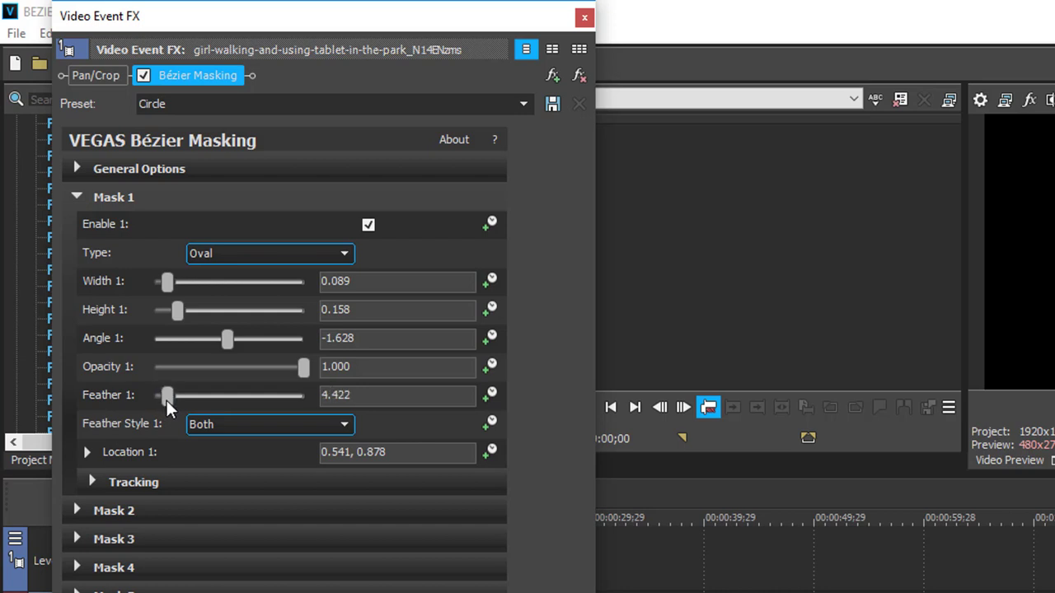
click(91, 483)
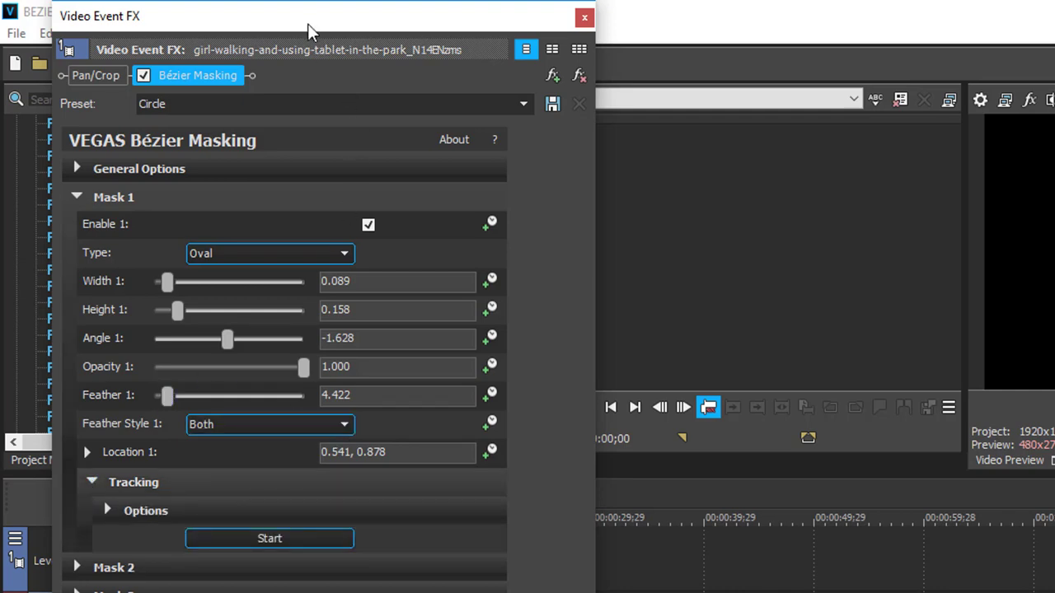
mouse_move(310, 24)
mouse_down()
mouse_move(360, 38)
mouse_move(378, 70)
mouse_up()
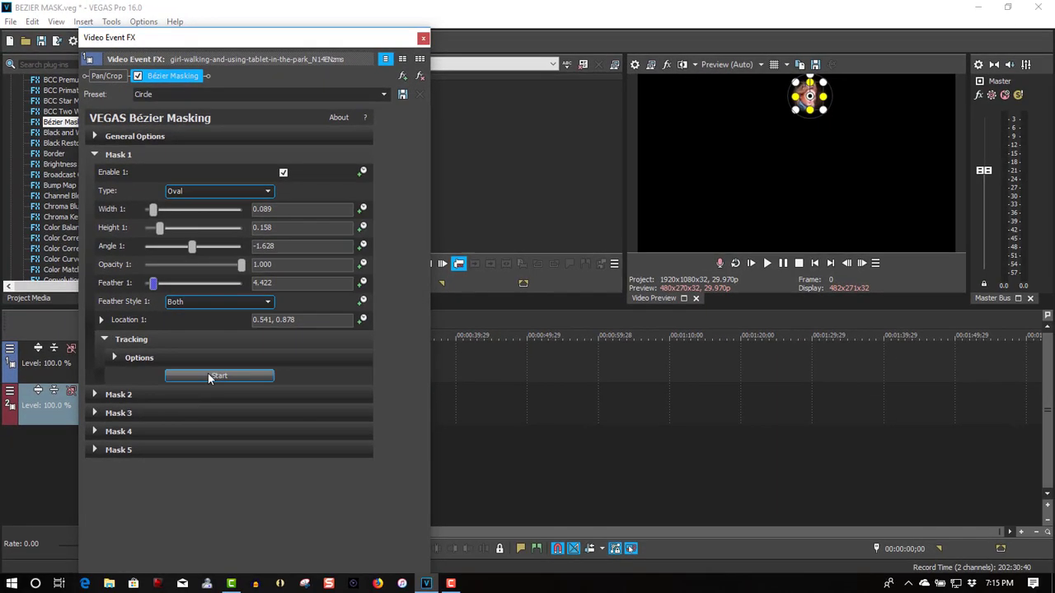
click(208, 375)
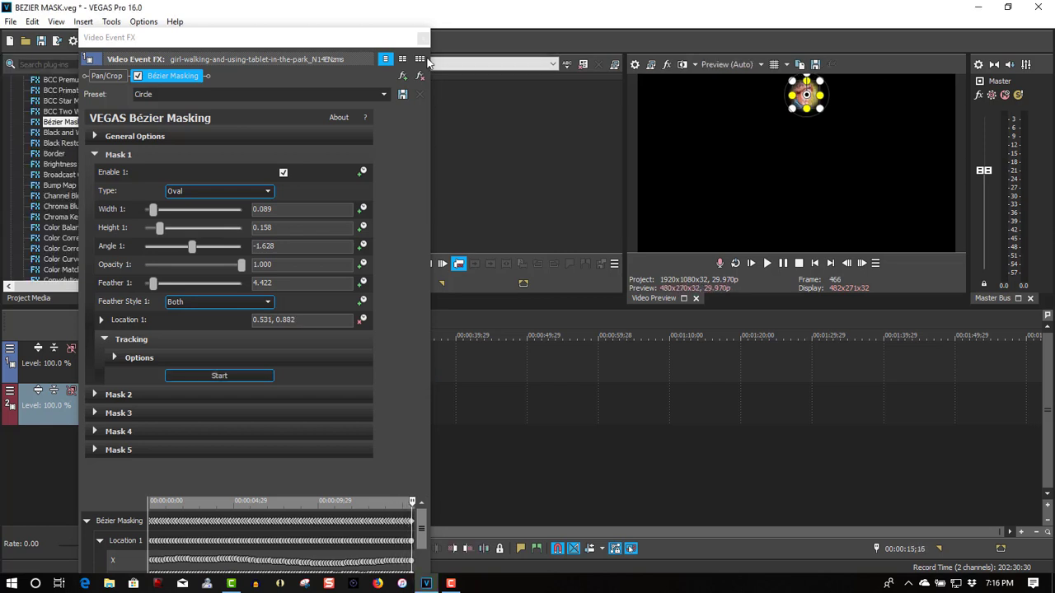
- Close Video Event FX and play the clip from the start to check the tracked face circle
click(423, 40)
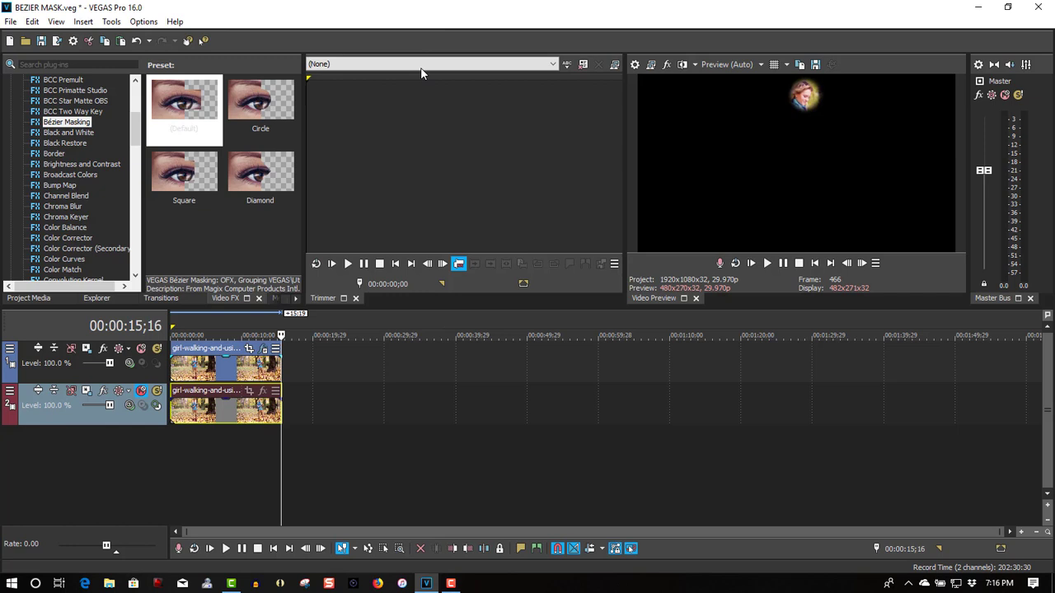
click(814, 262)
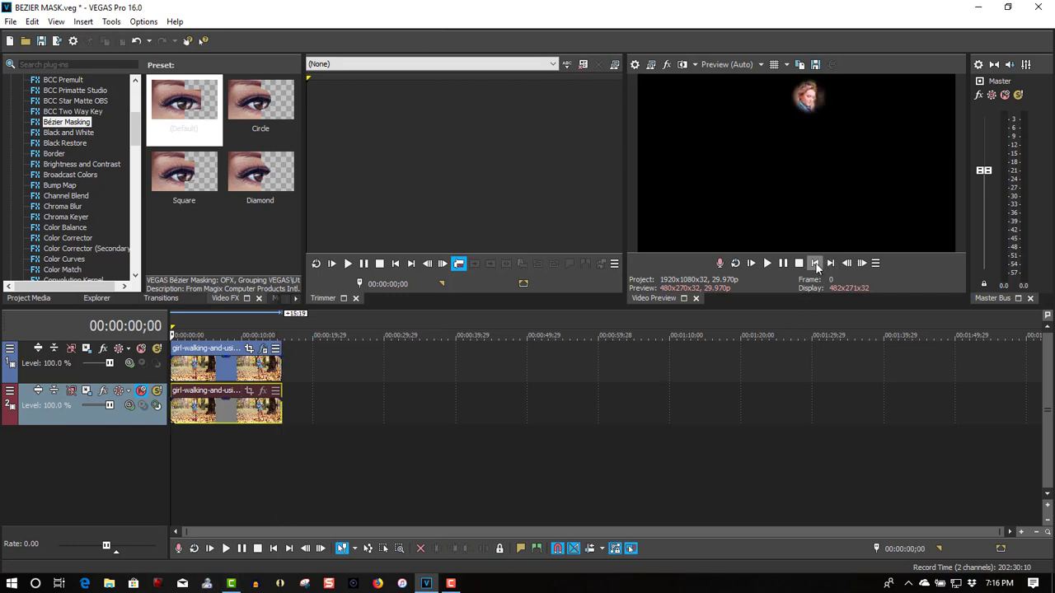
click(764, 265)
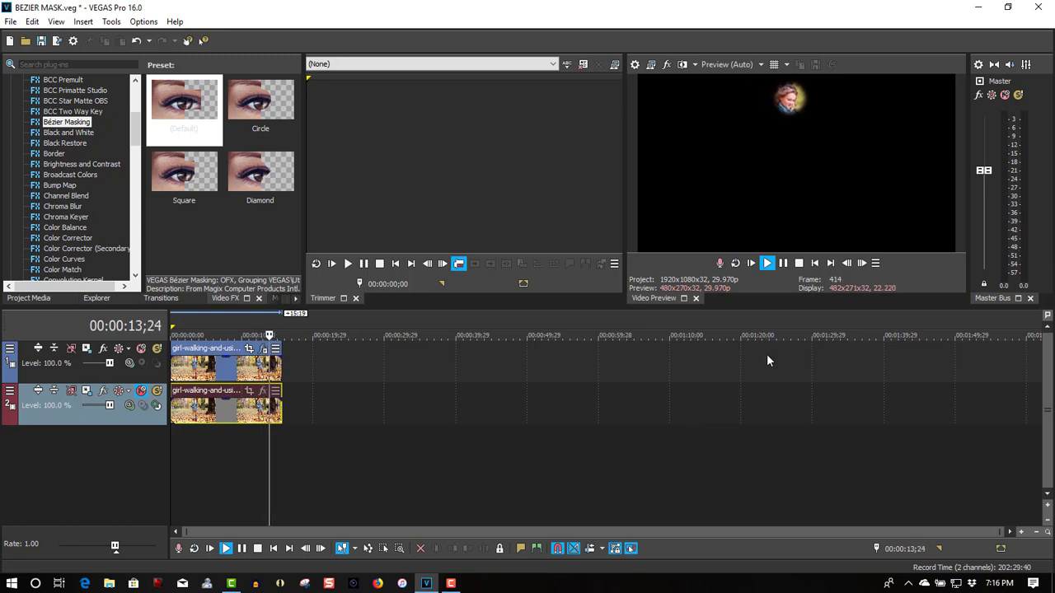
click(797, 263)
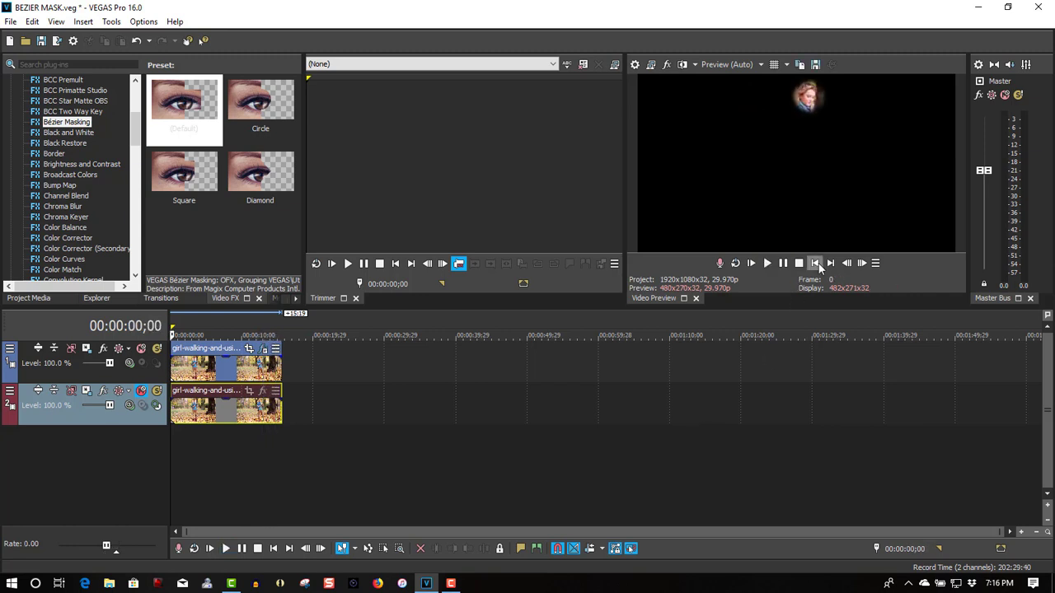
- Unmute track 2 and add Pixelate Medium to the top clip, with both pixelization amounts raised to about 0.87
click(141, 392)
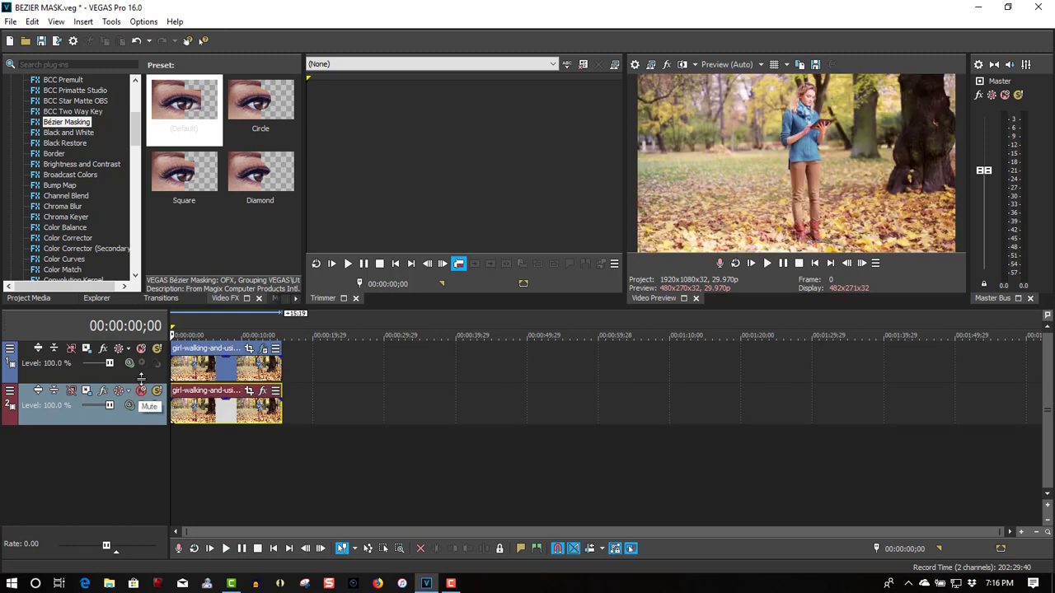
scroll(136, 142, down, 2)
scroll(135, 142, down, 2)
scroll(135, 156, down, 2)
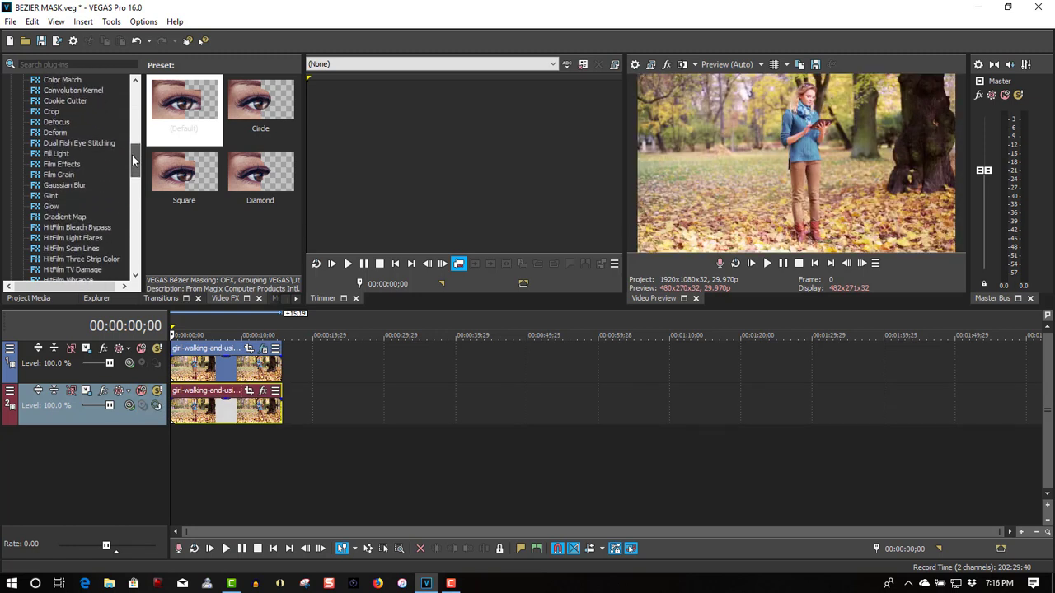
scroll(135, 157, down, 2)
scroll(132, 170, down, 2)
drag(131, 170, 125, 197)
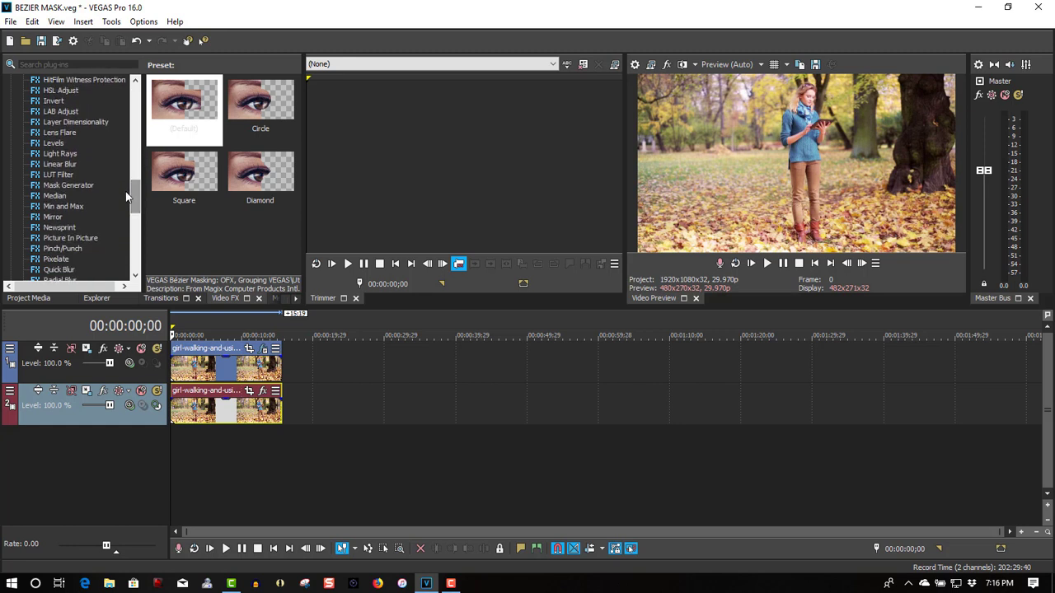
click(56, 260)
drag(296, 129, 294, 156)
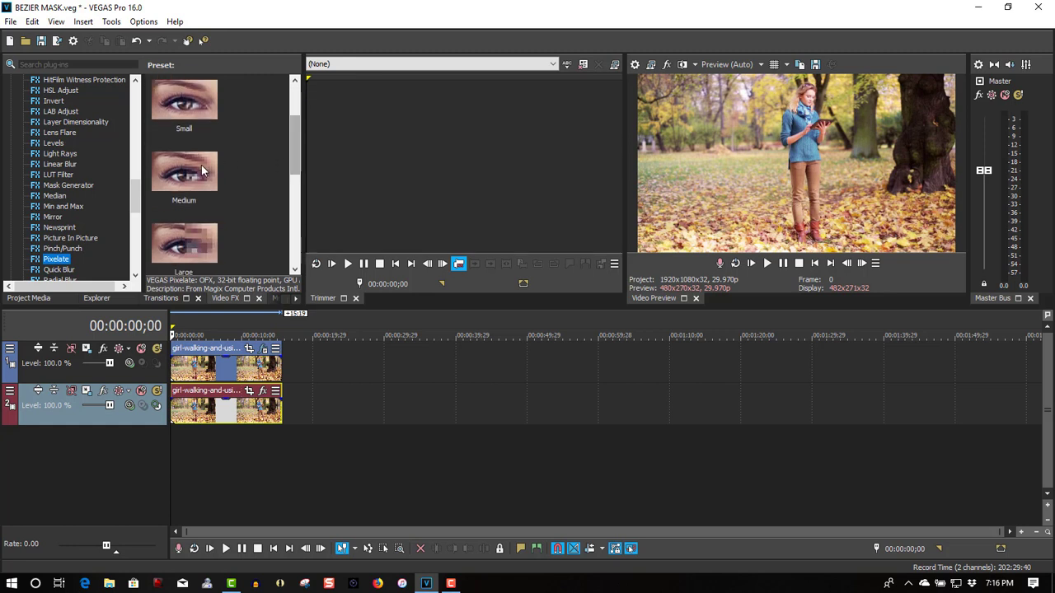
mouse_move(183, 173)
mouse_down()
mouse_move(218, 288)
mouse_move(207, 366)
mouse_up()
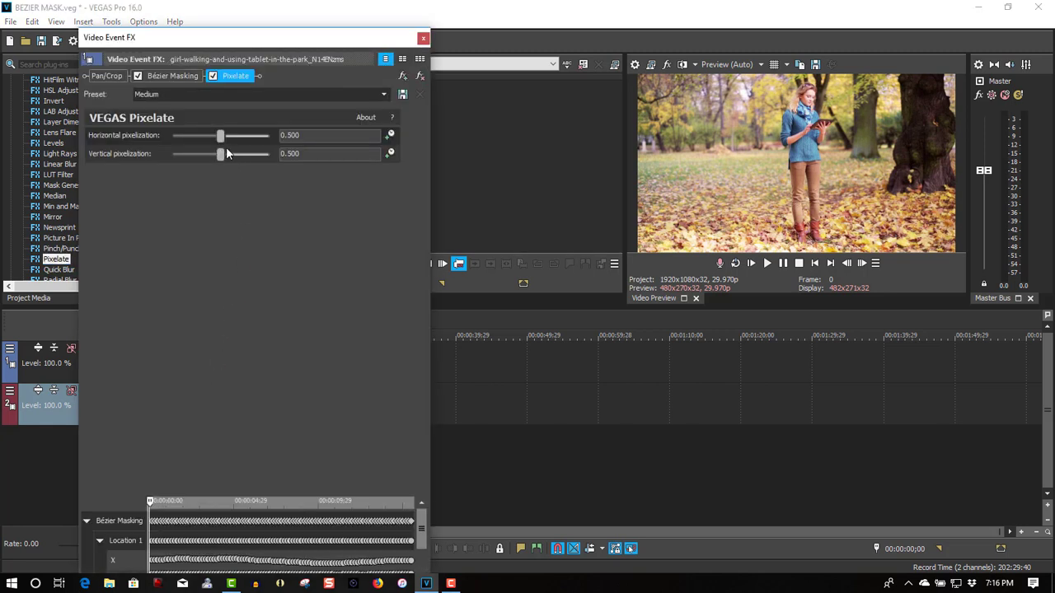
drag(220, 136, 252, 142)
mouse_move(219, 156)
mouse_down()
mouse_move(252, 162)
mouse_move(258, 137)
mouse_up()
click(423, 38)
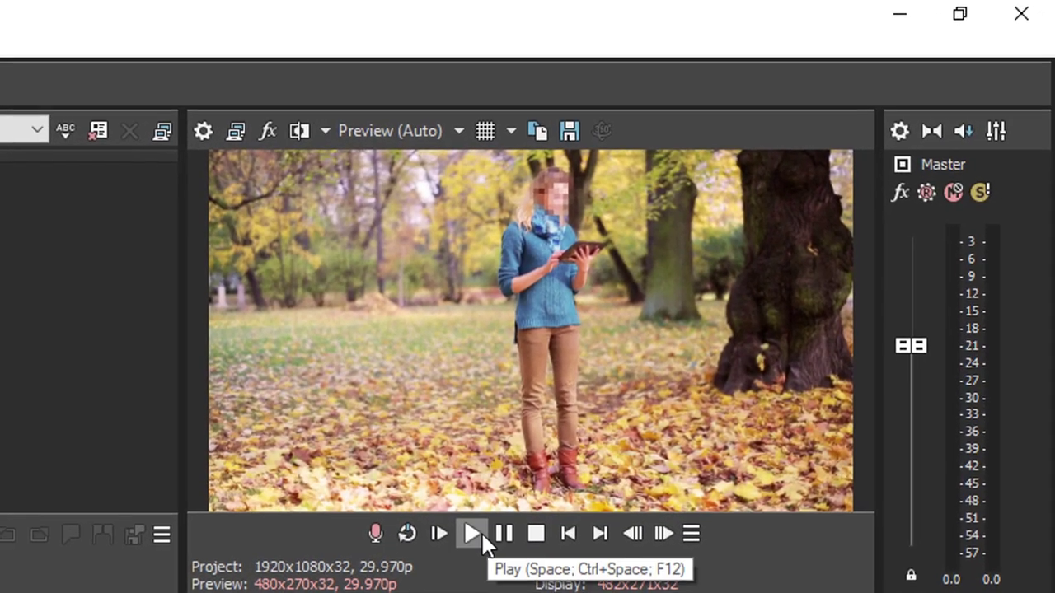
click(766, 263)
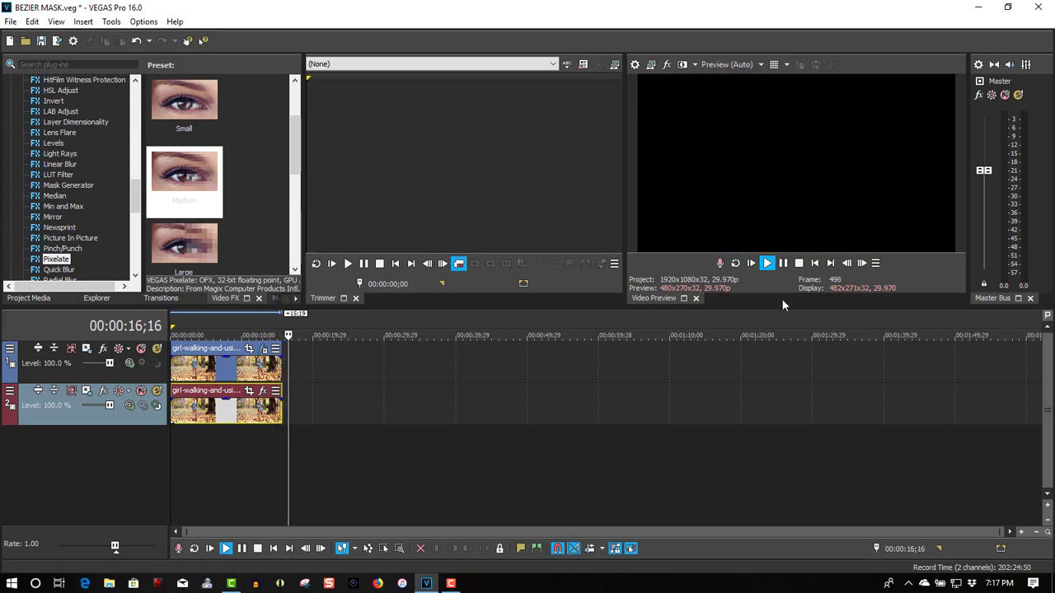
click(799, 263)
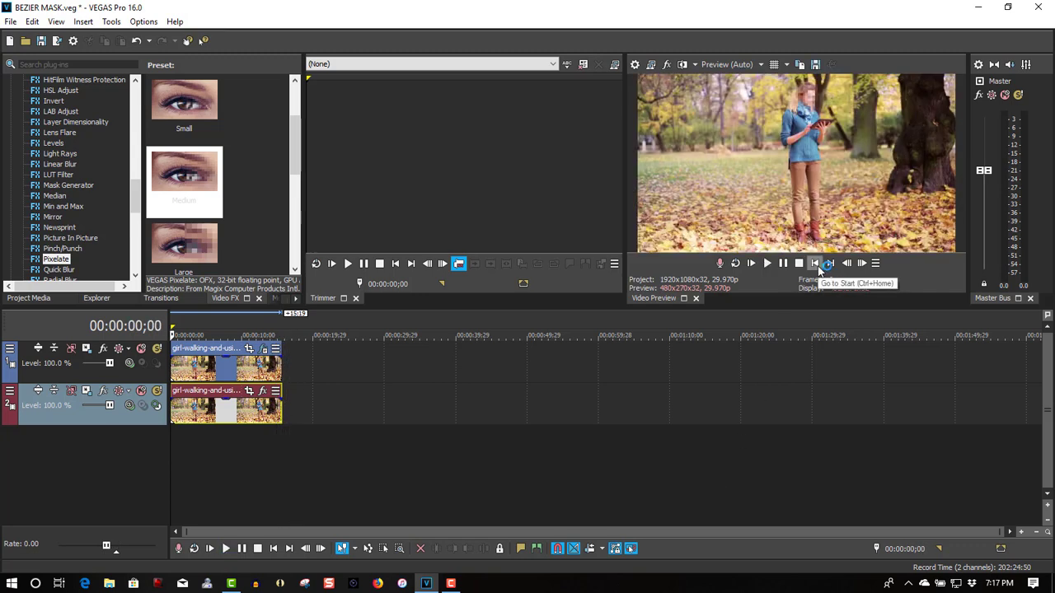